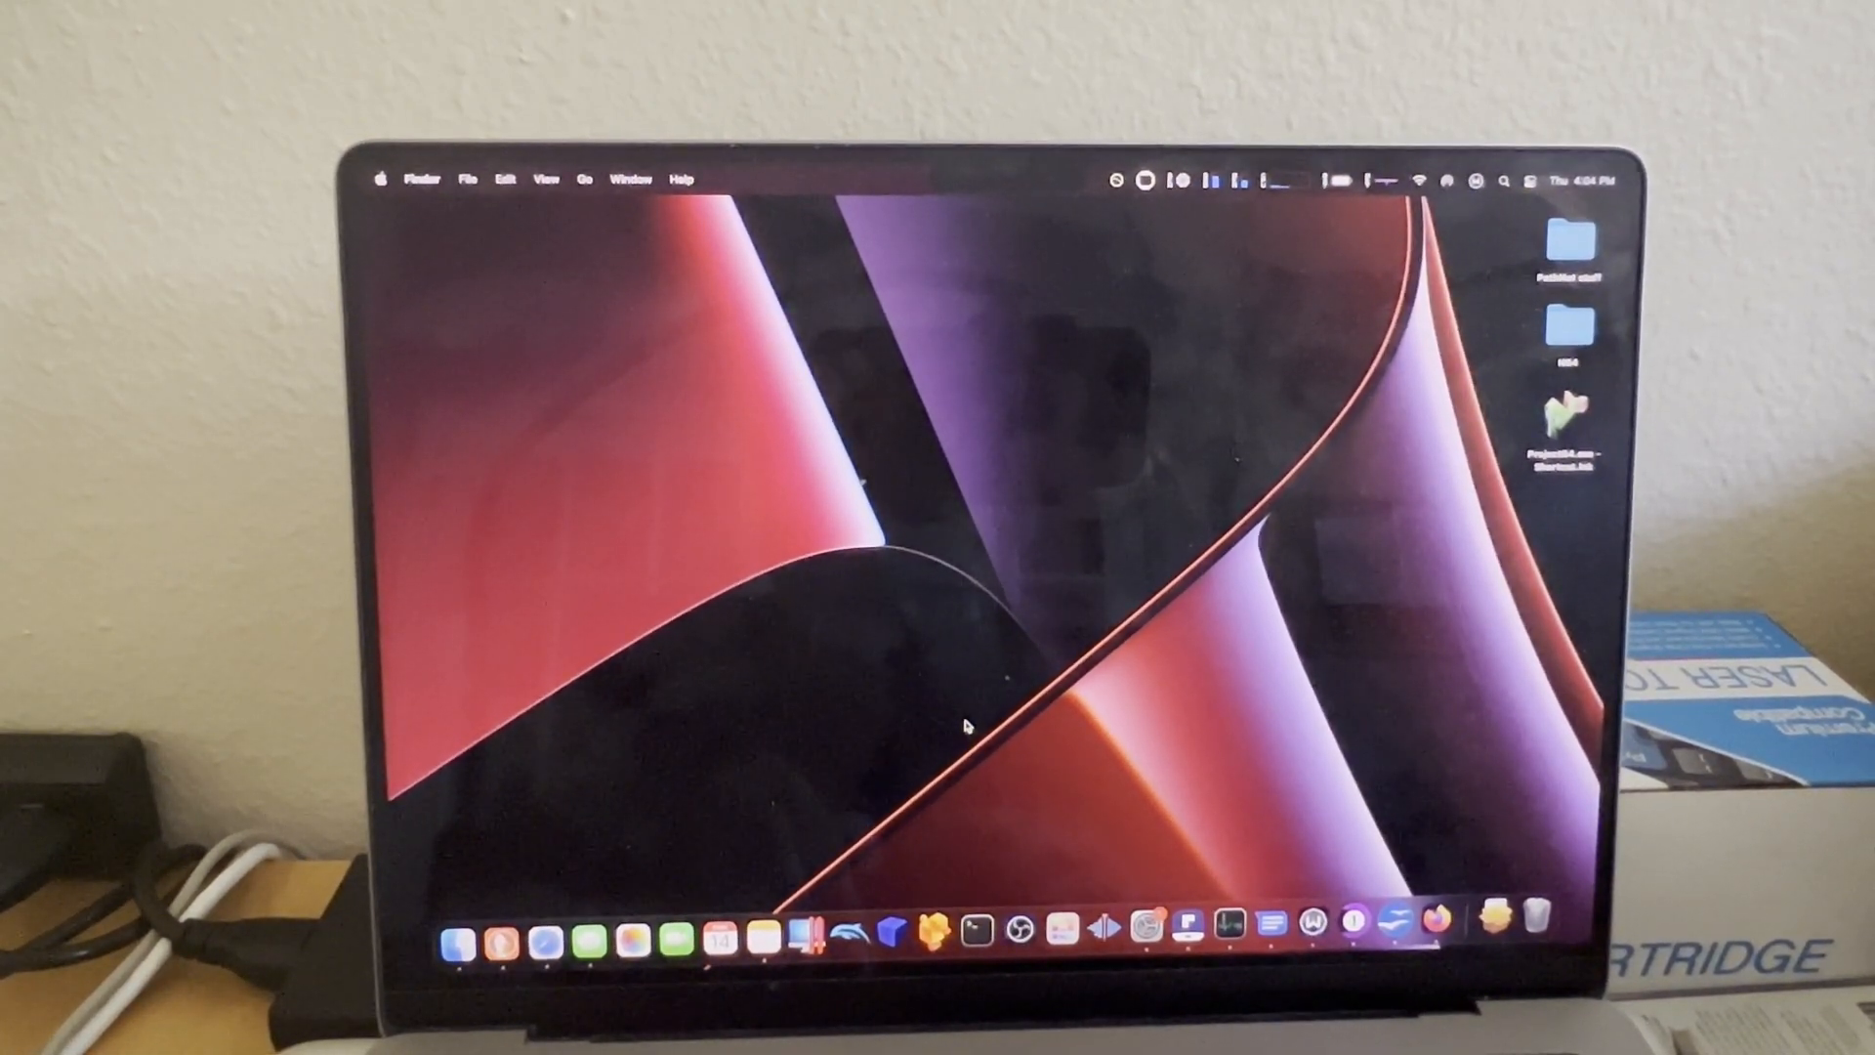
Install palera1n via the pasted script and launch it with sudo, awaiting devices
click(977, 921)
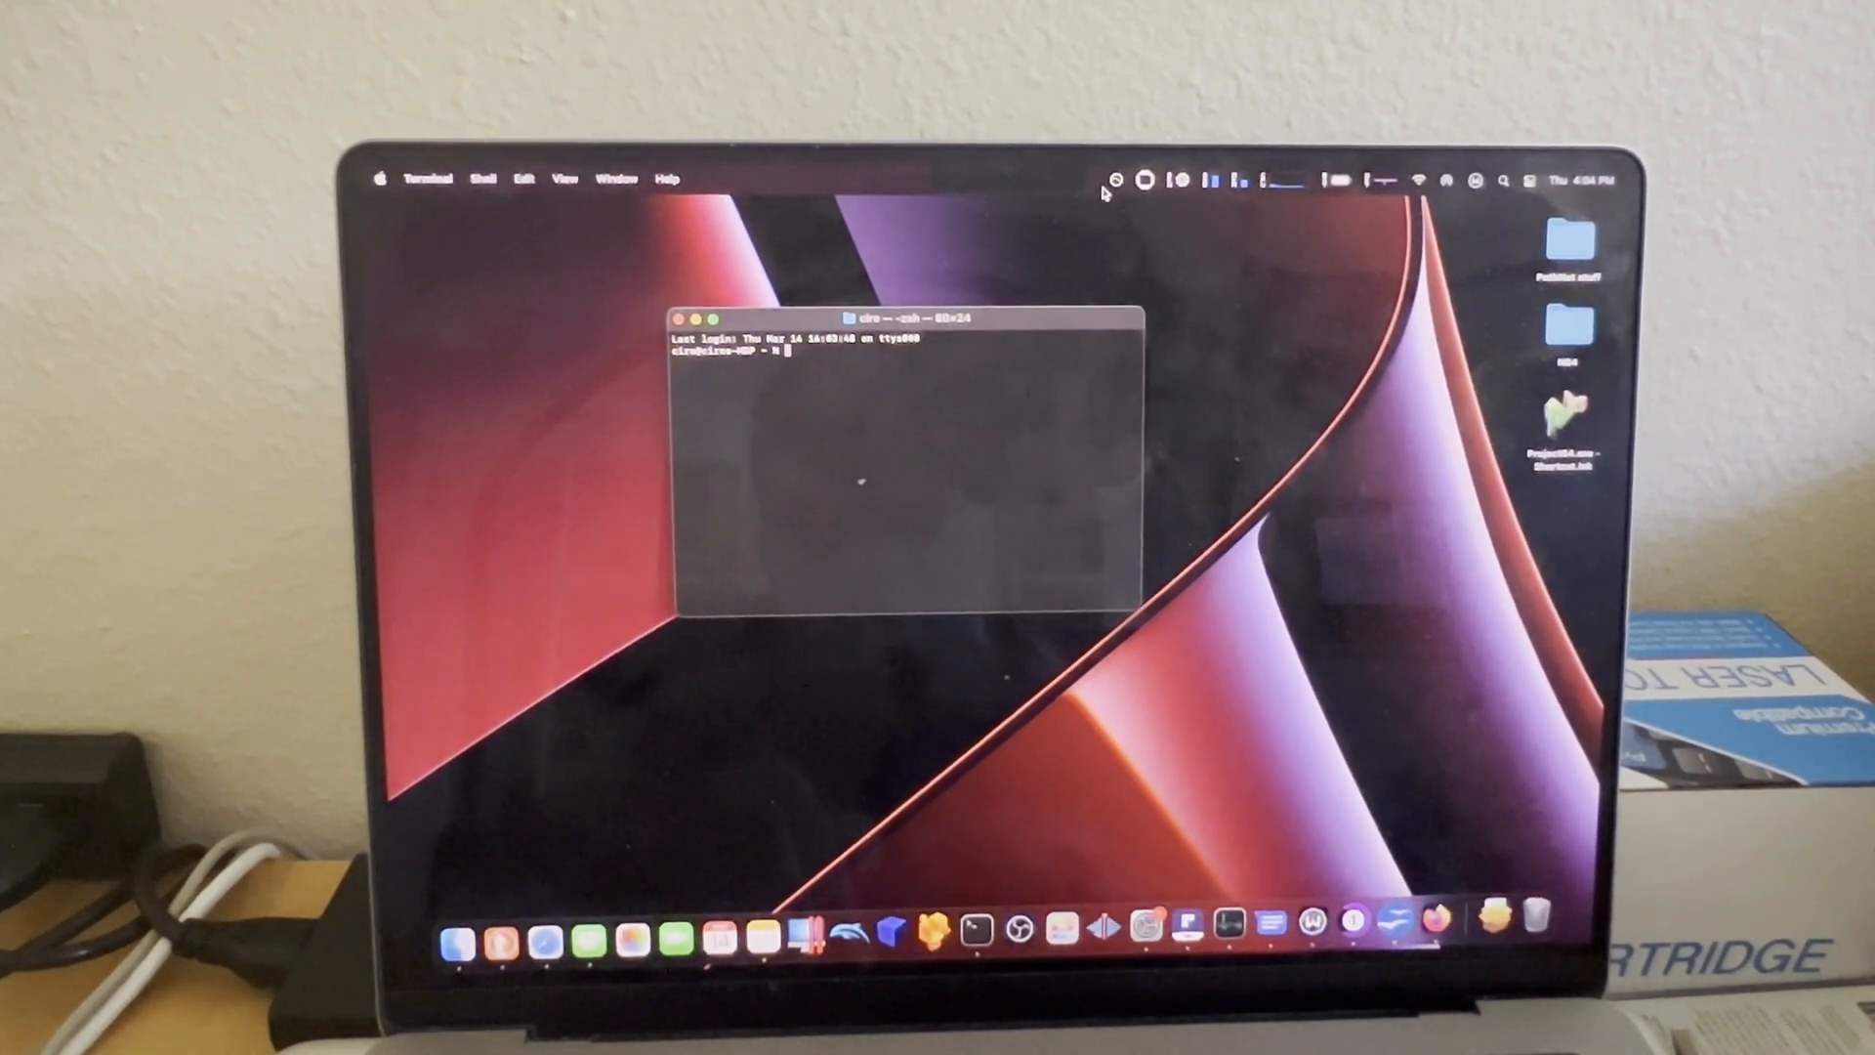
drag(981, 320, 1017, 344)
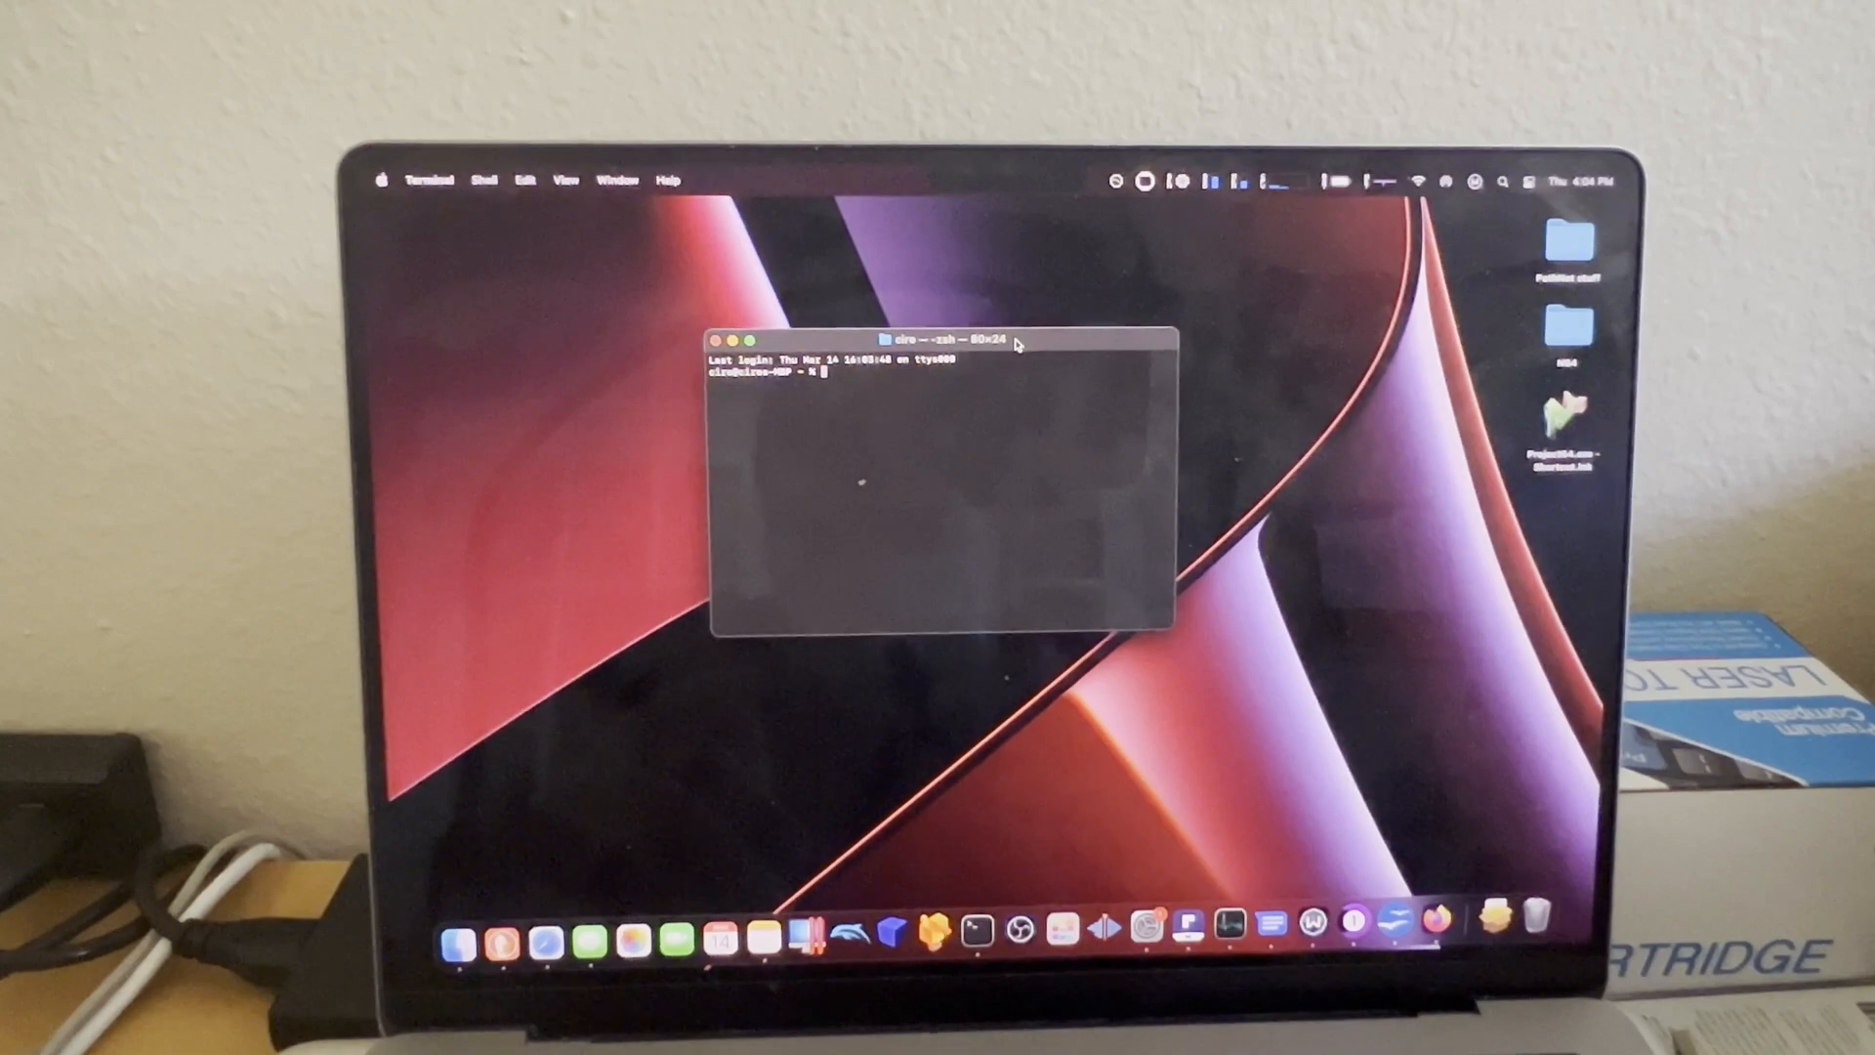
key(super+v)
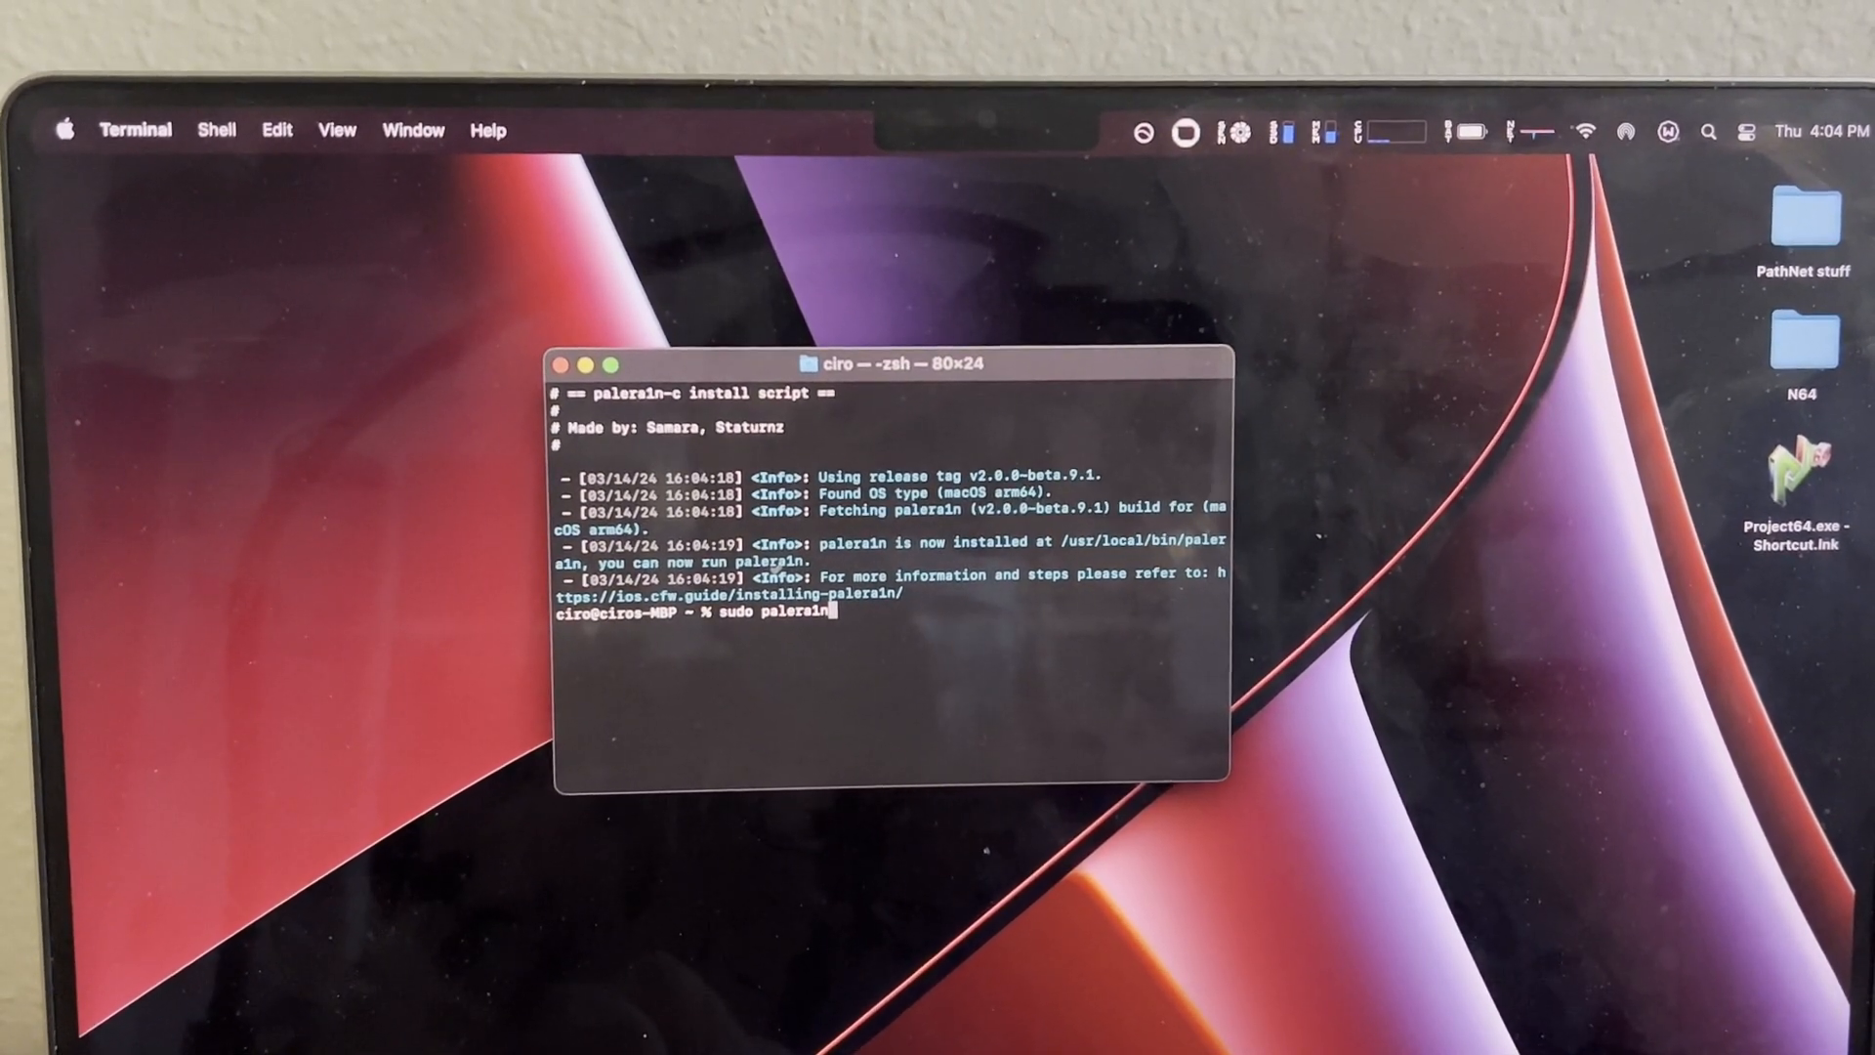
key(Return)
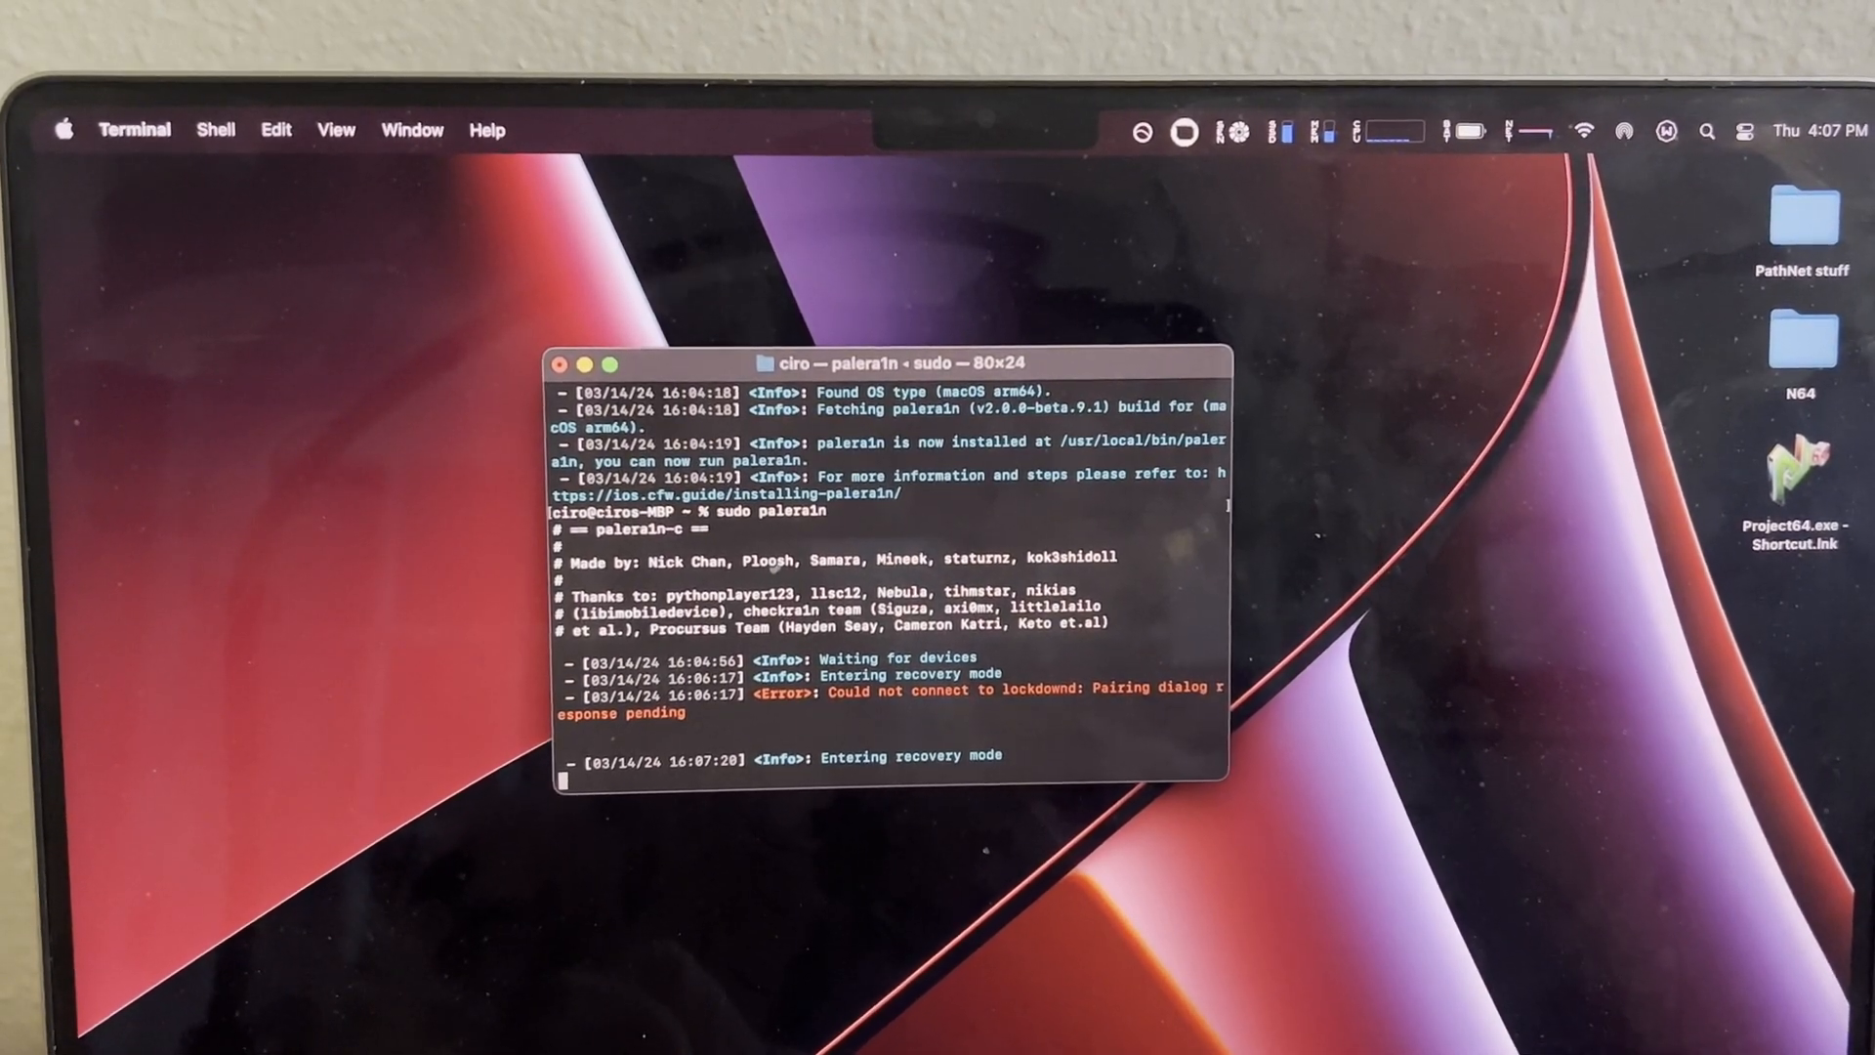
Close the Ciro Finder window while palera1n's checkm8 exploit succeeds and finds PongoOS
click(1589, 295)
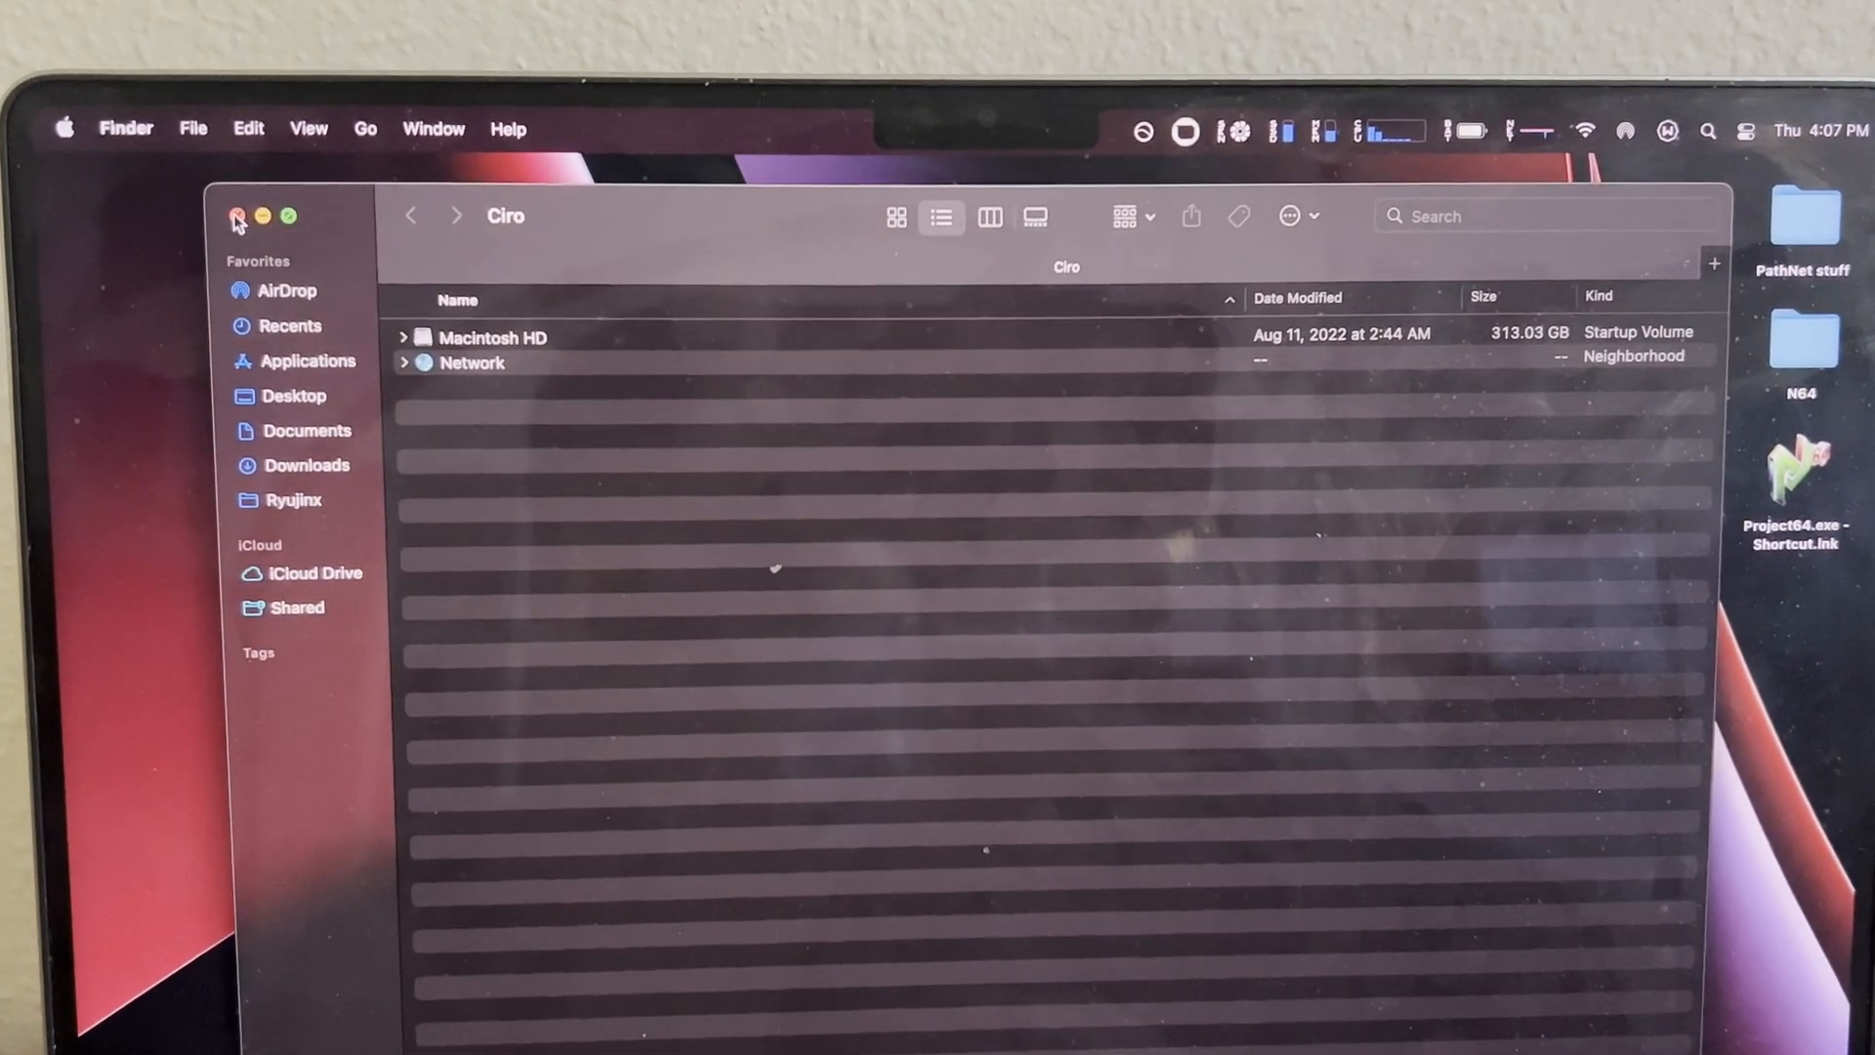
click(239, 217)
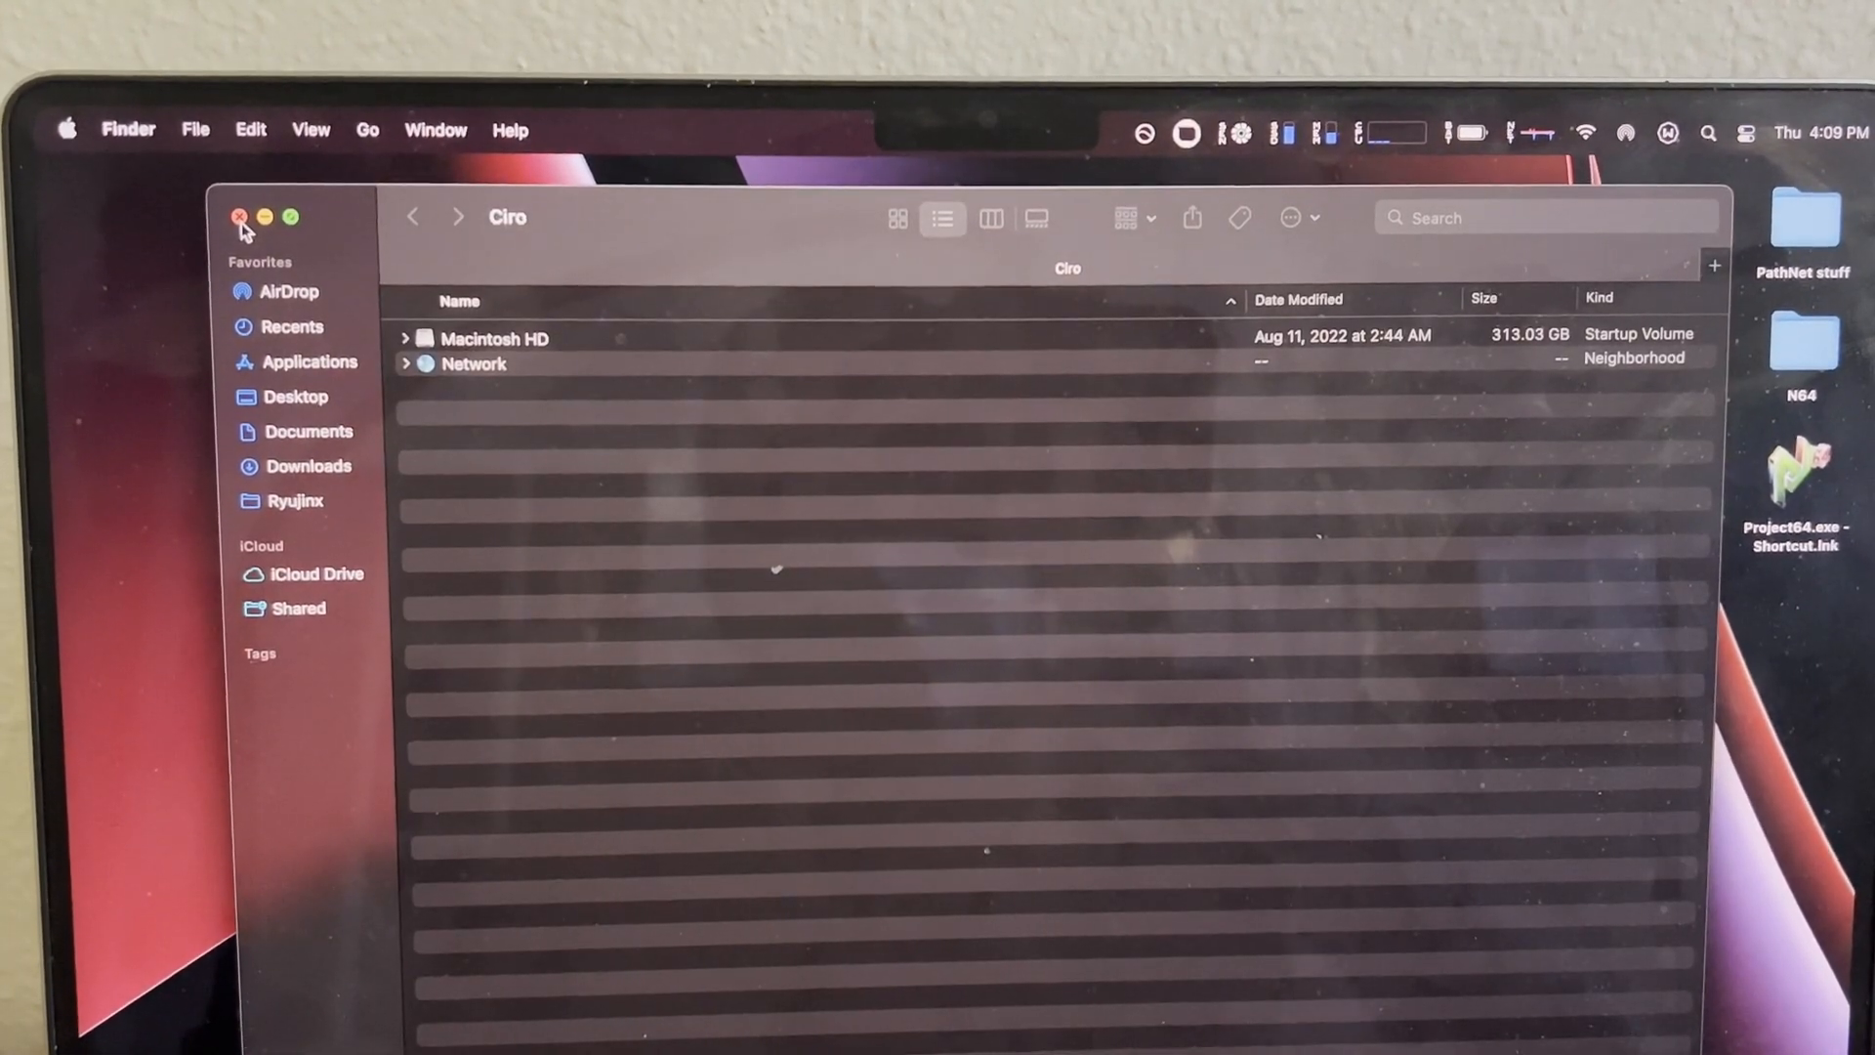
click(242, 217)
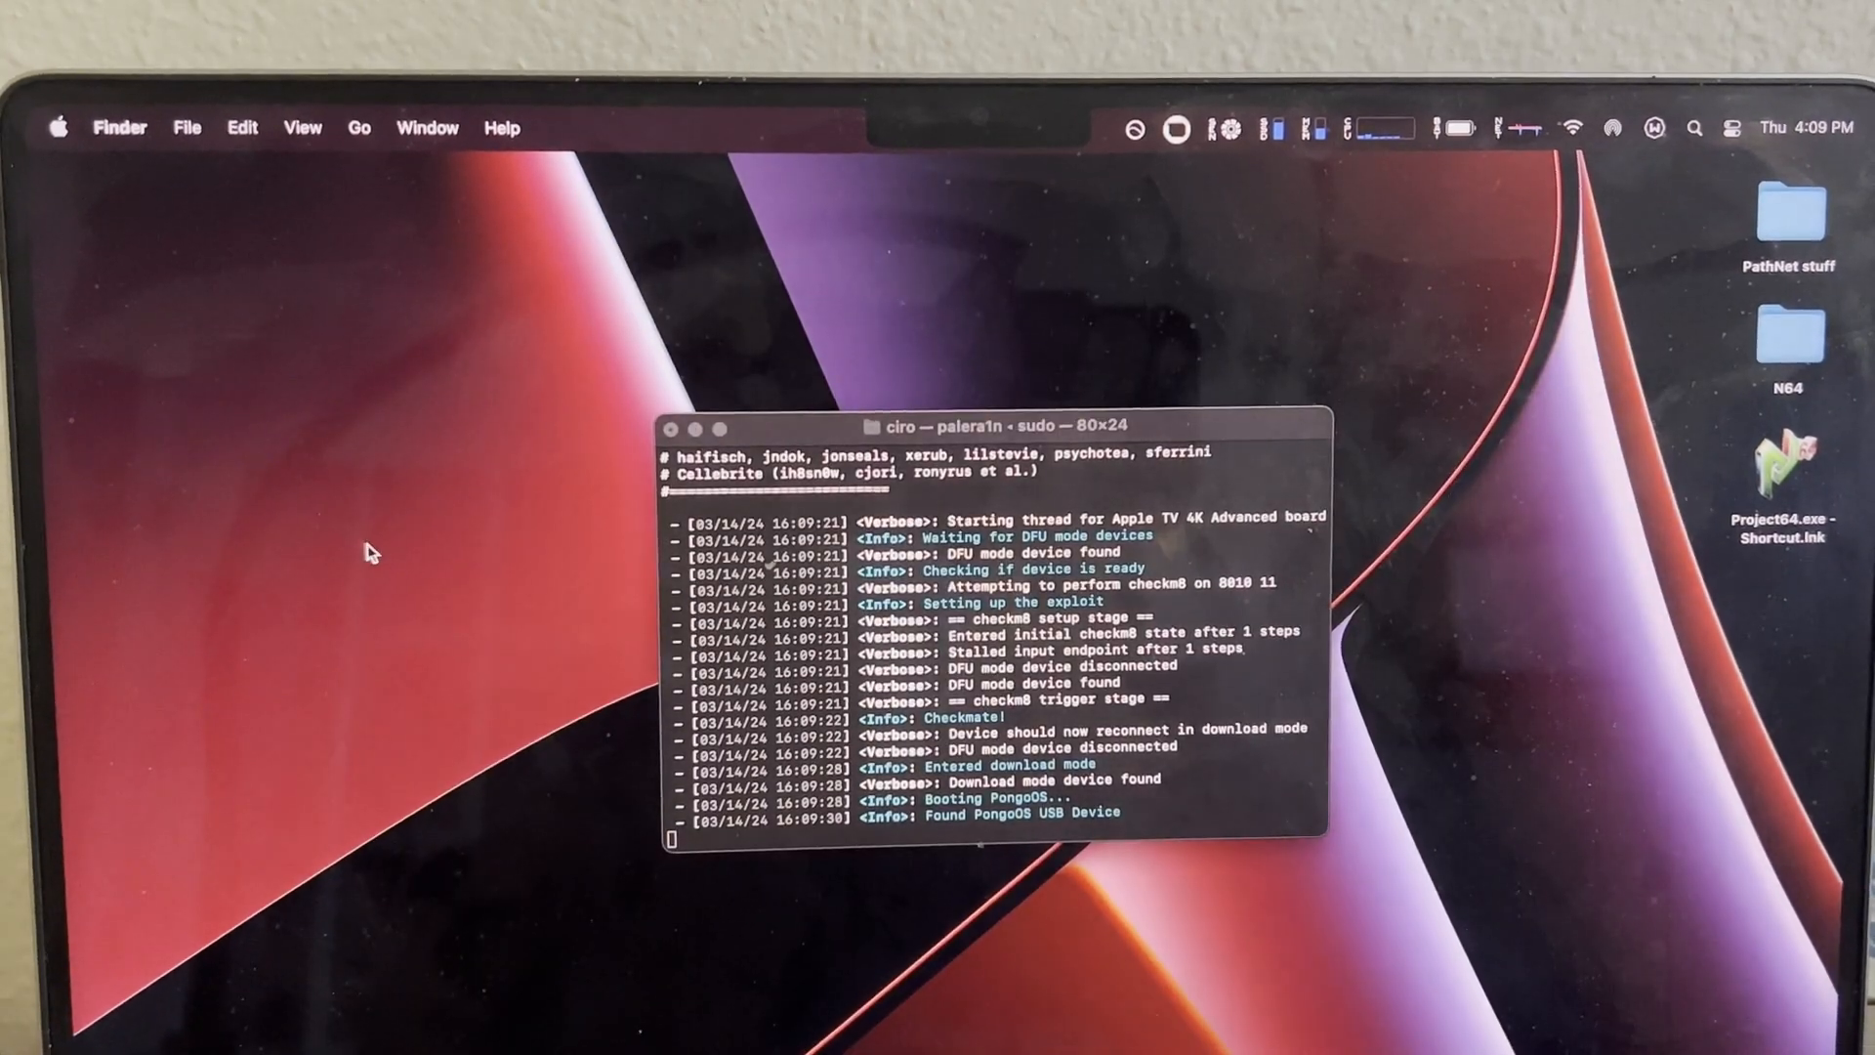